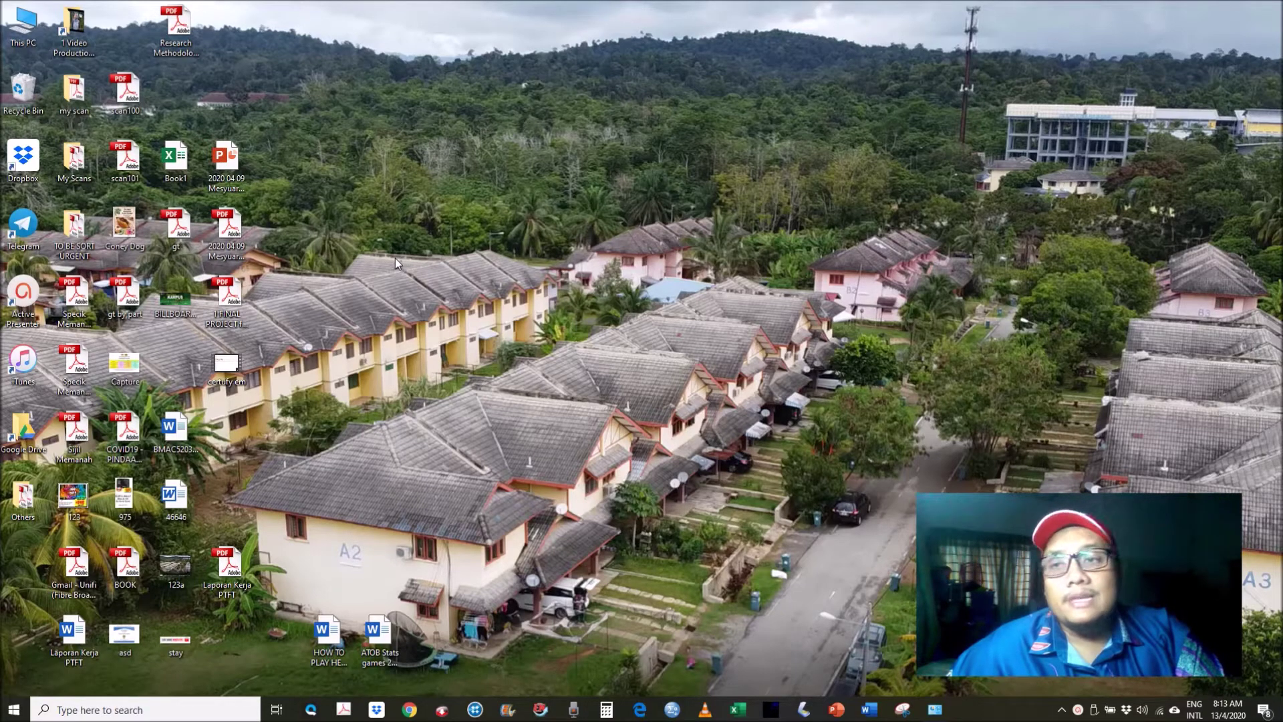
Go to Dropbox > Teaching > AIS160 > 2 Class related > Lecture and open the DC18_M10 presentation.
{"action": "double_click", "coordinate": [25, 24]}
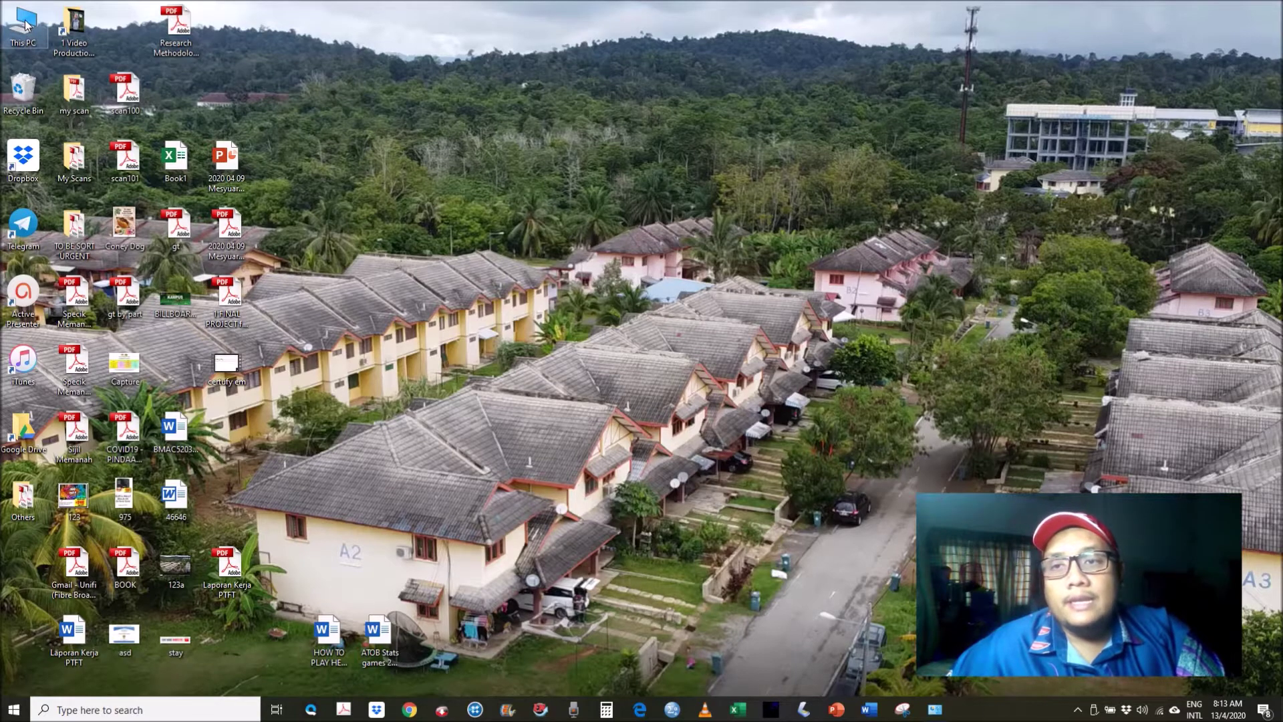
{"action": "left_click", "coordinate": [93, 260]}
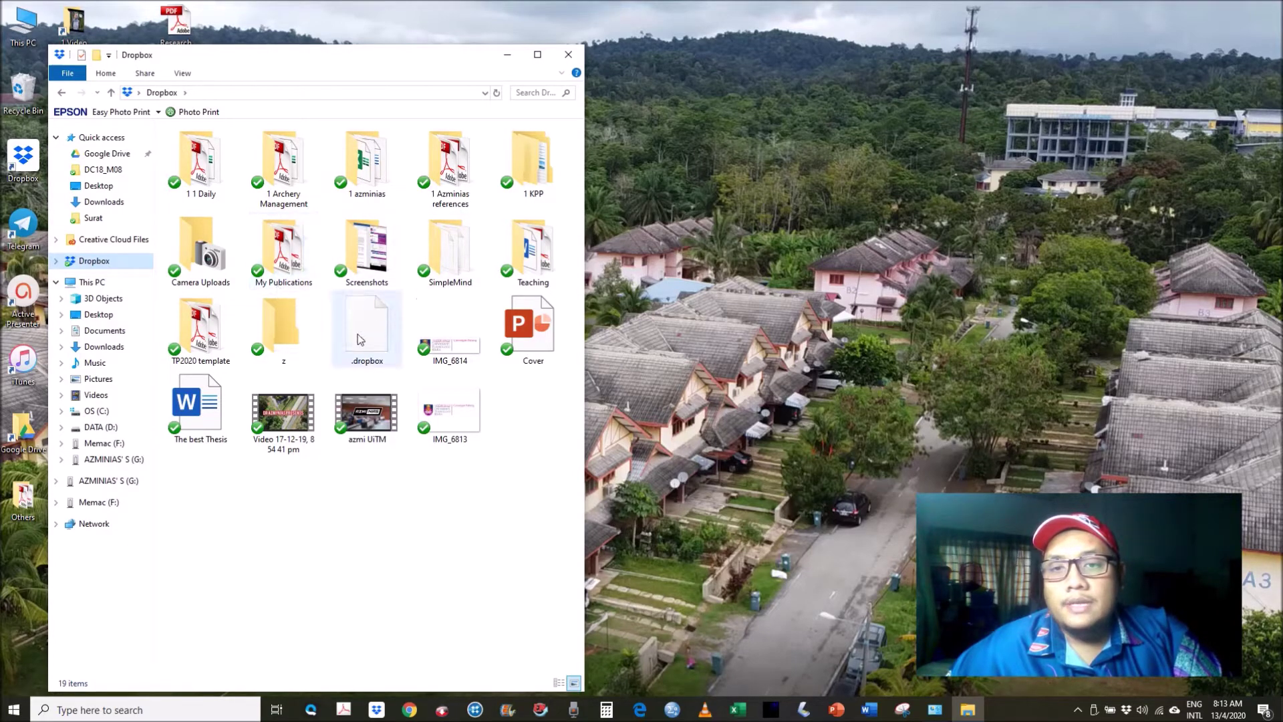
{"action": "double_click", "coordinate": [532, 251]}
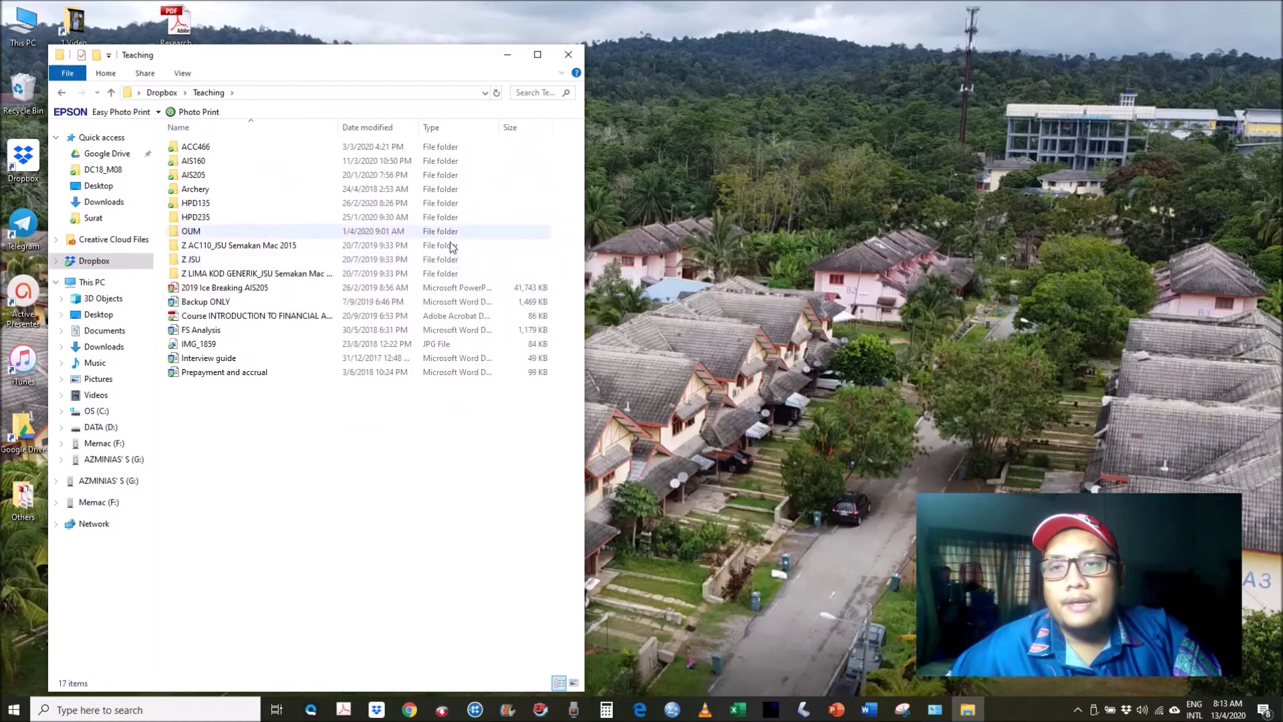
{"action": "double_click", "coordinate": [211, 161]}
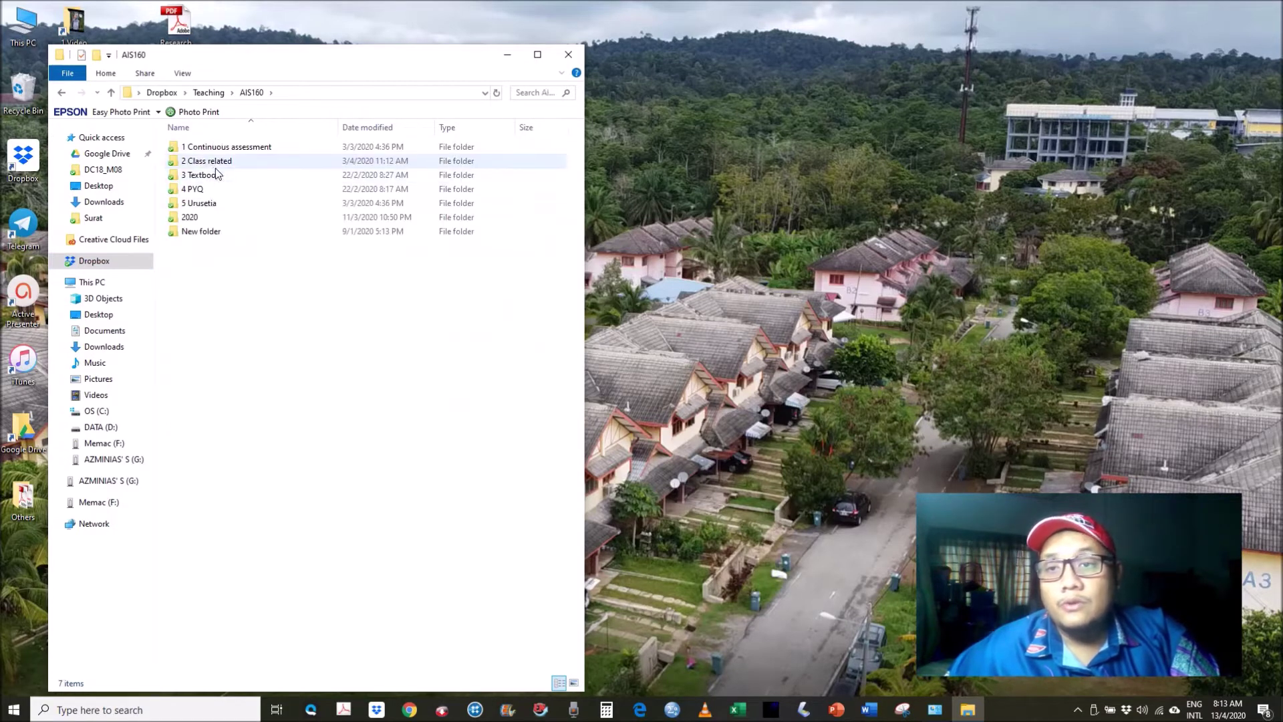
{"action": "double_click", "coordinate": [215, 164]}
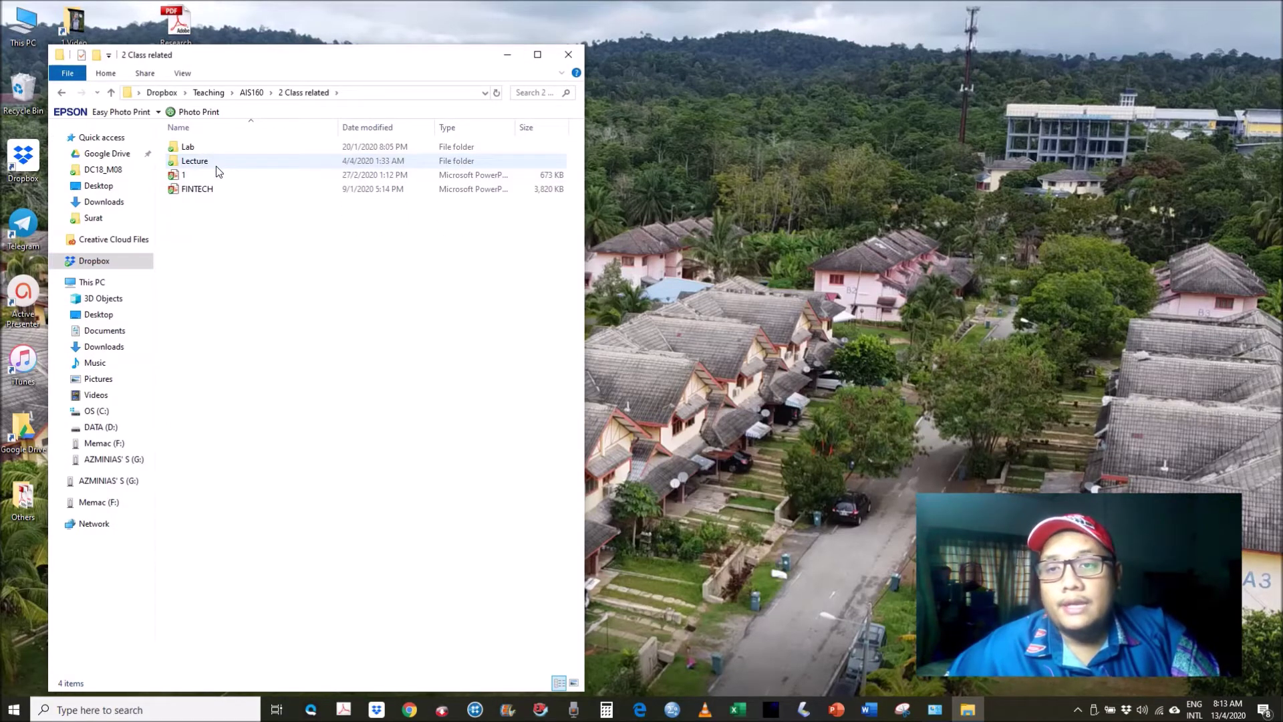
{"action": "left_click", "coordinate": [209, 165]}
{"action": "double_click", "coordinate": [209, 165]}
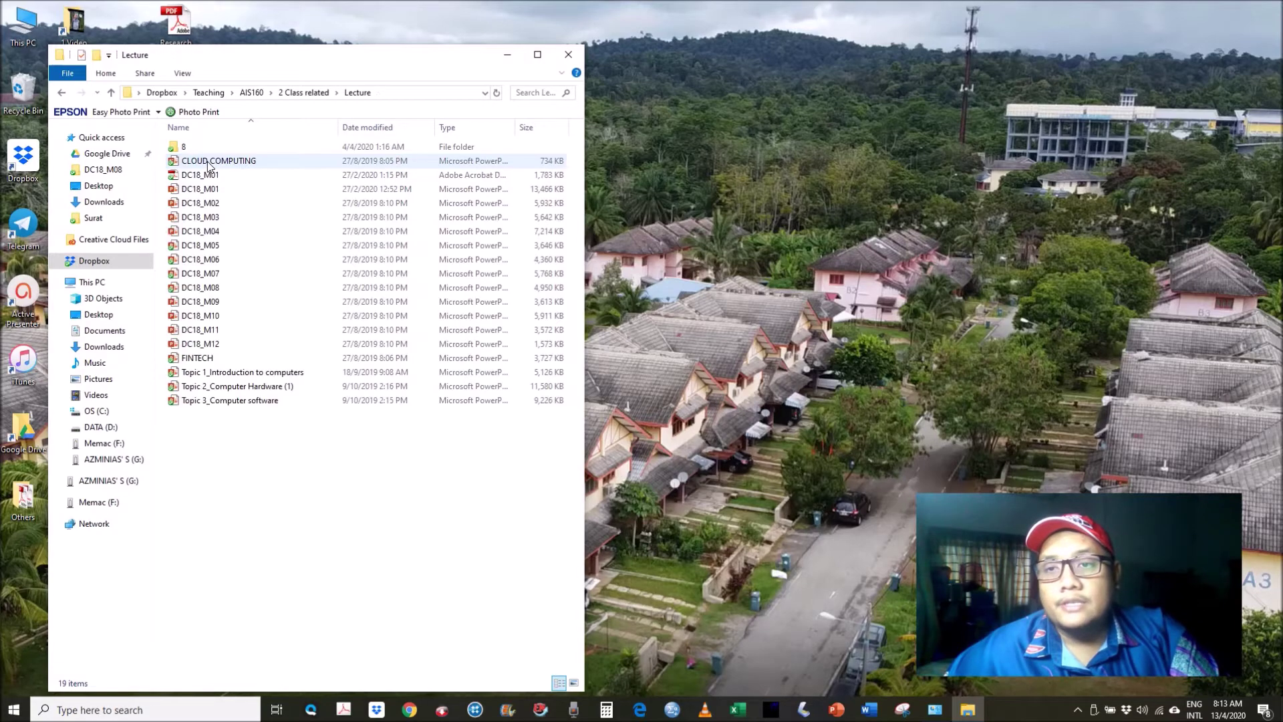
{"action": "double_click", "coordinate": [246, 314]}
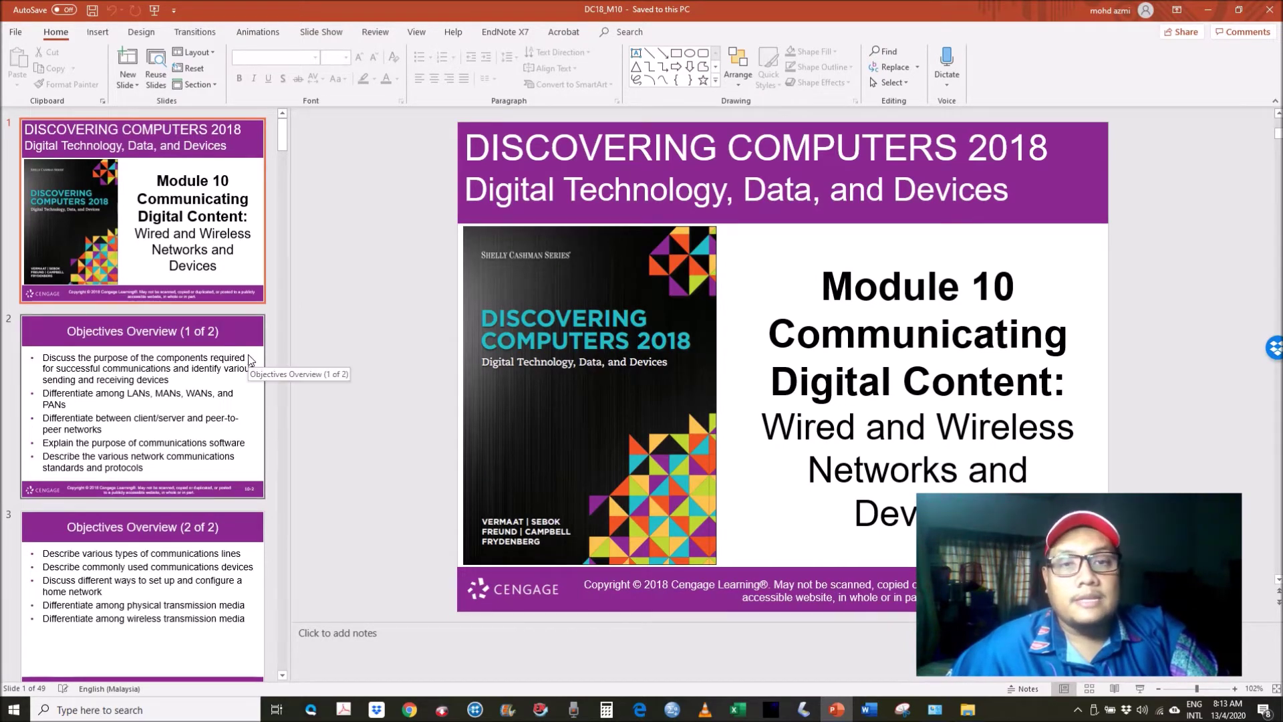
Bring up the full Save As dialog for DC18_M10 in the Lecture folder.
{"action": "left_click", "coordinate": [15, 34]}
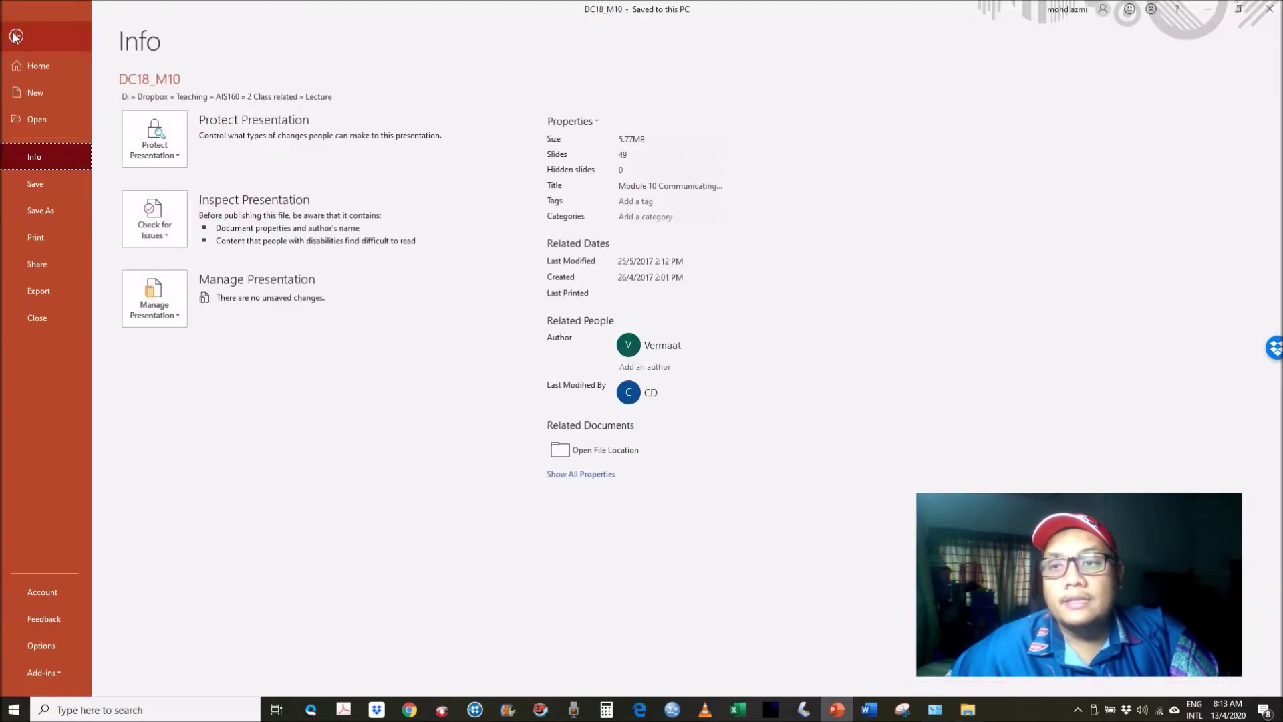
{"action": "left_click", "coordinate": [64, 209]}
{"action": "left_click", "coordinate": [172, 269]}
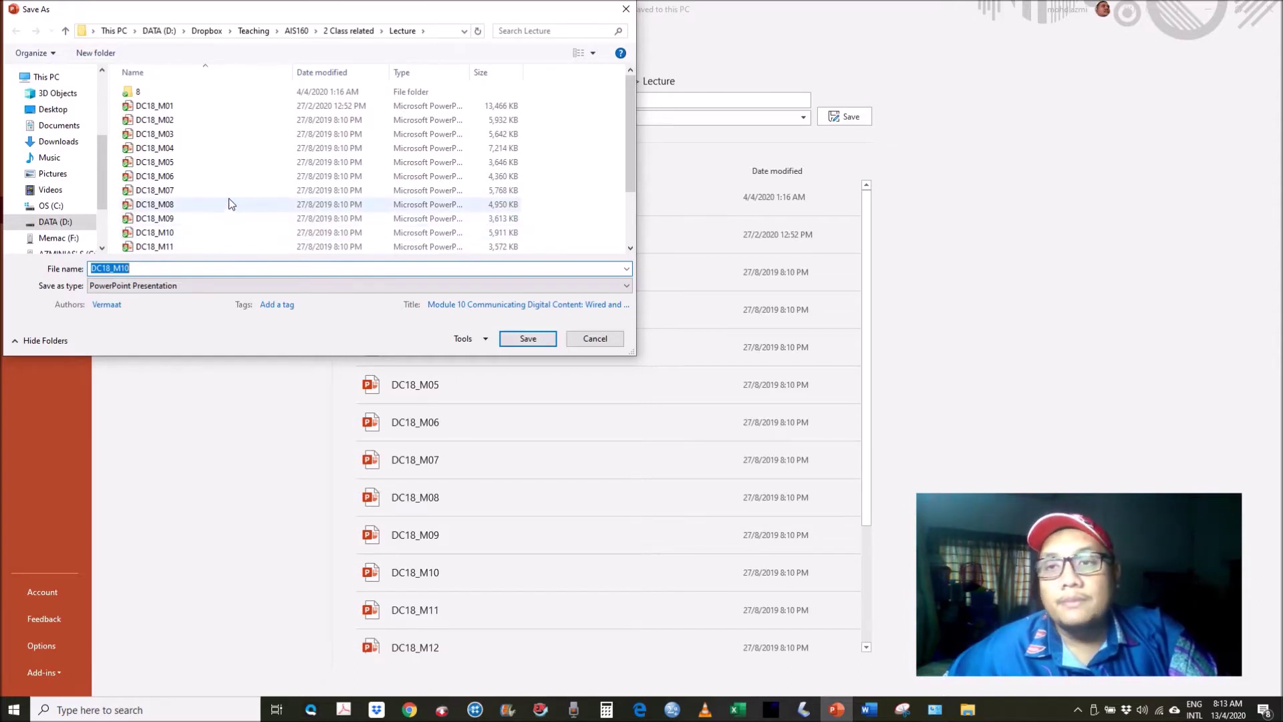
Make a new folder '10' in Lecture, go into it, and set Save as type to JPEG File Interchange Format.
{"action": "left_click", "coordinate": [96, 53]}
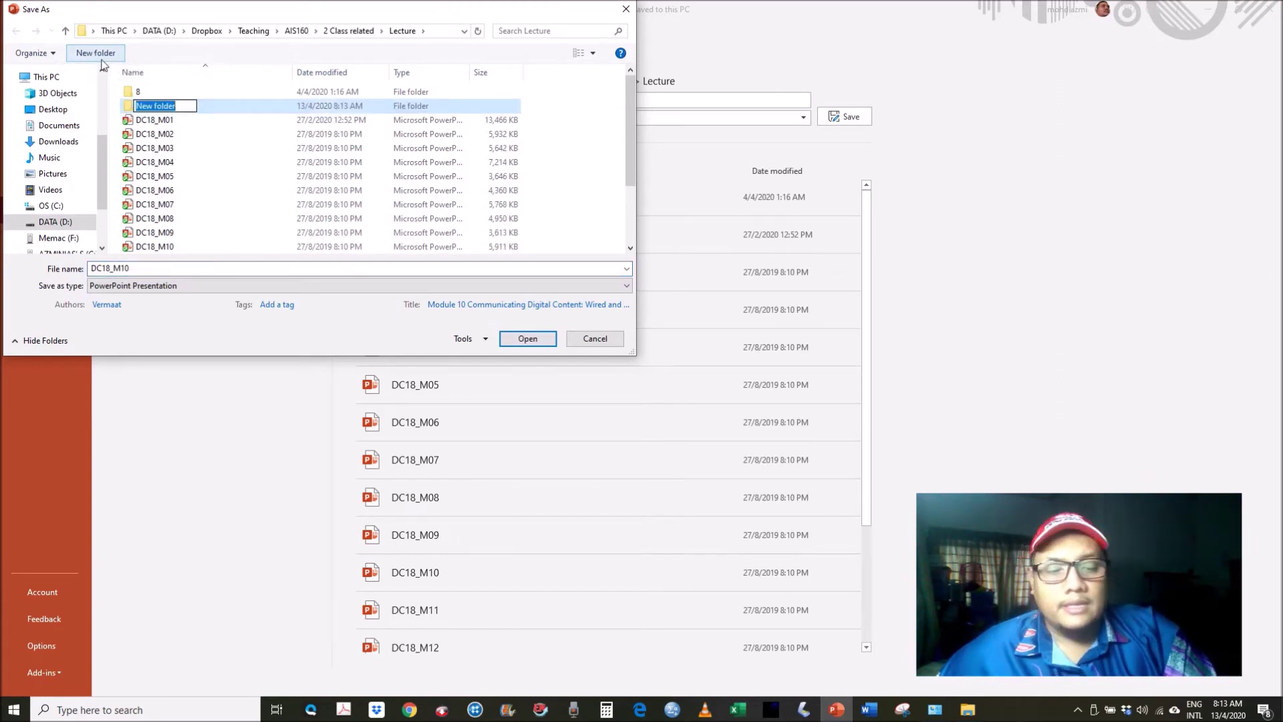
{"action": "type", "text": "10"}
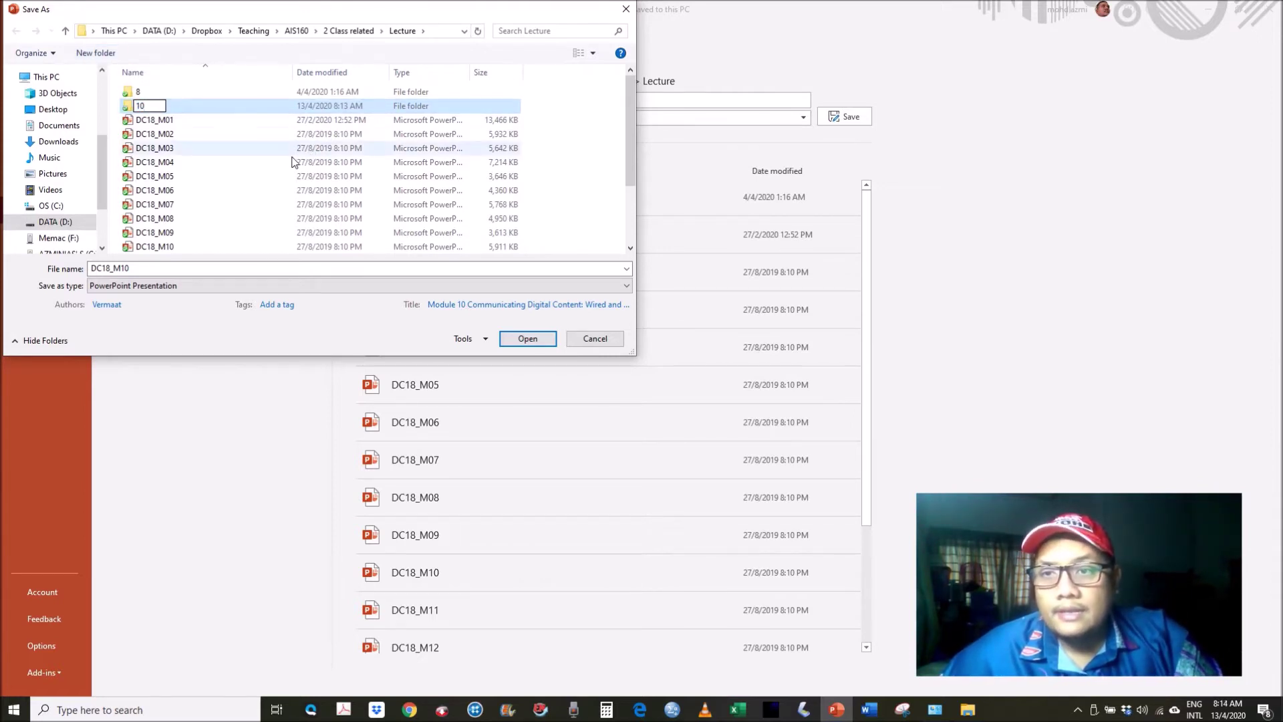
{"action": "left_click", "coordinate": [223, 147]}
{"action": "double_click", "coordinate": [155, 107]}
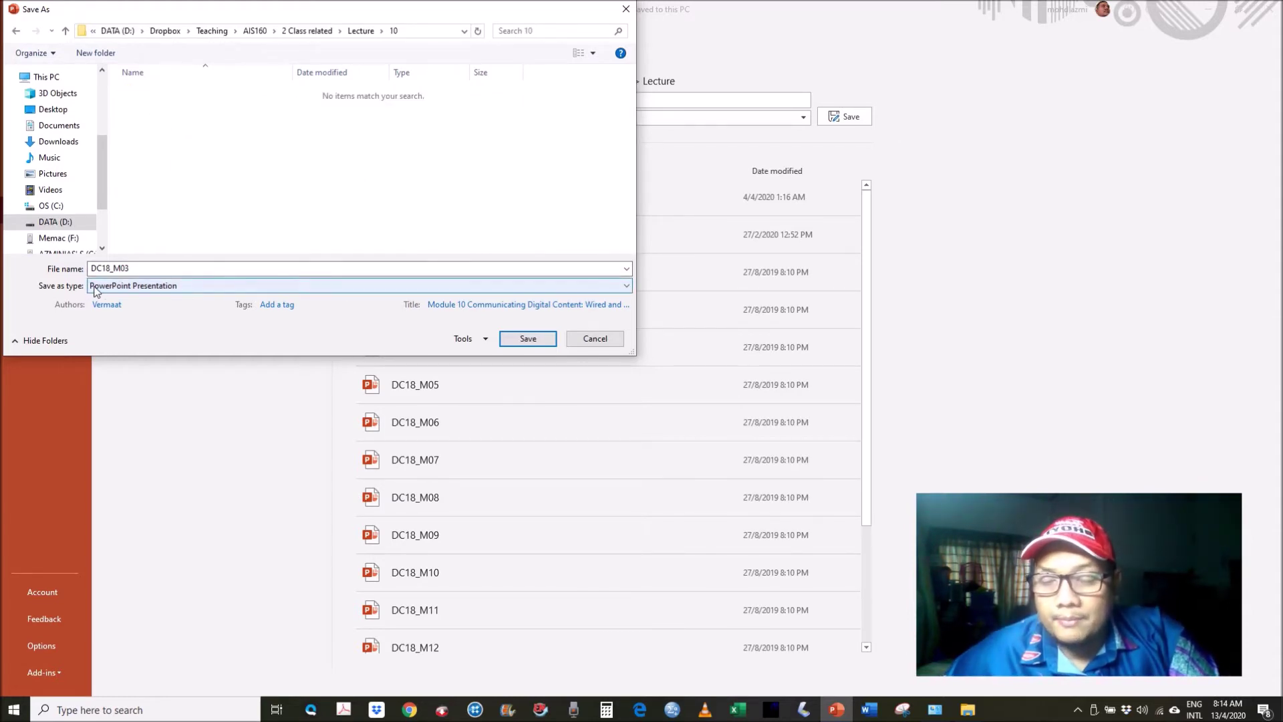
{"action": "left_click", "coordinate": [134, 285]}
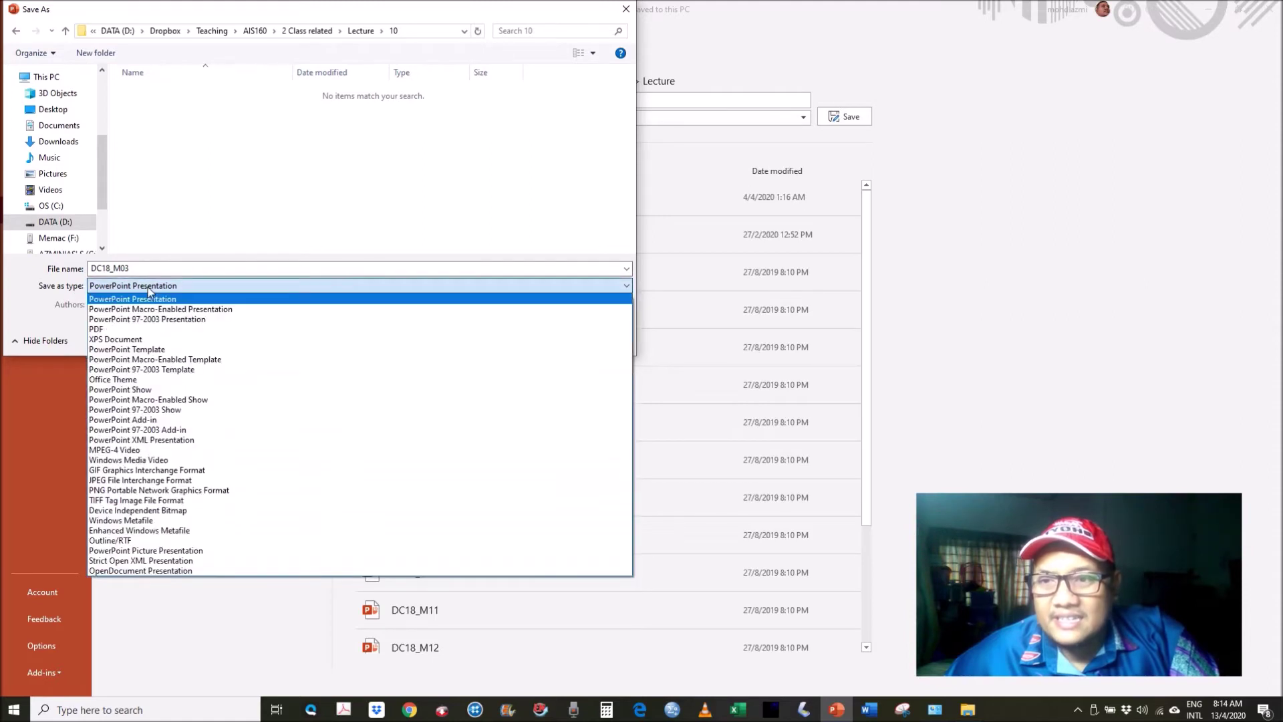
{"action": "left_click", "coordinate": [146, 479]}
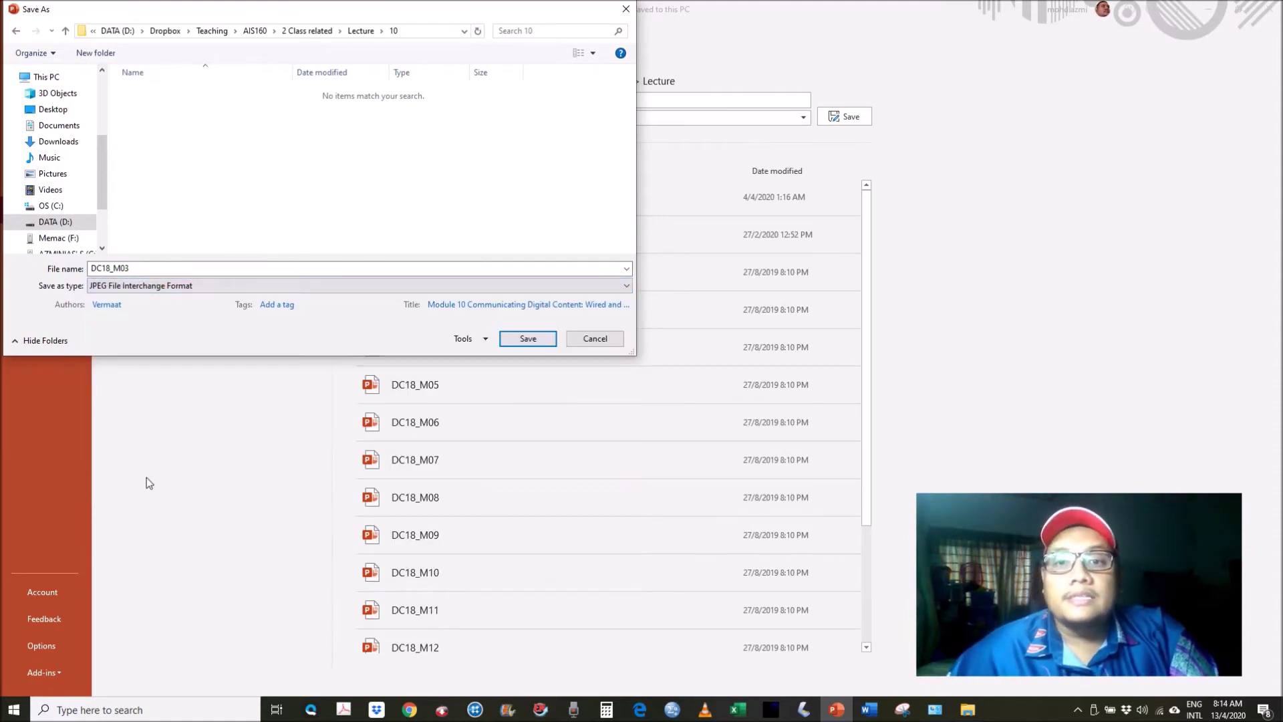
Save as JPEG, export All Slides, acknowledge the confirmation, then minimize PowerPoint.
{"action": "left_click", "coordinate": [538, 340]}
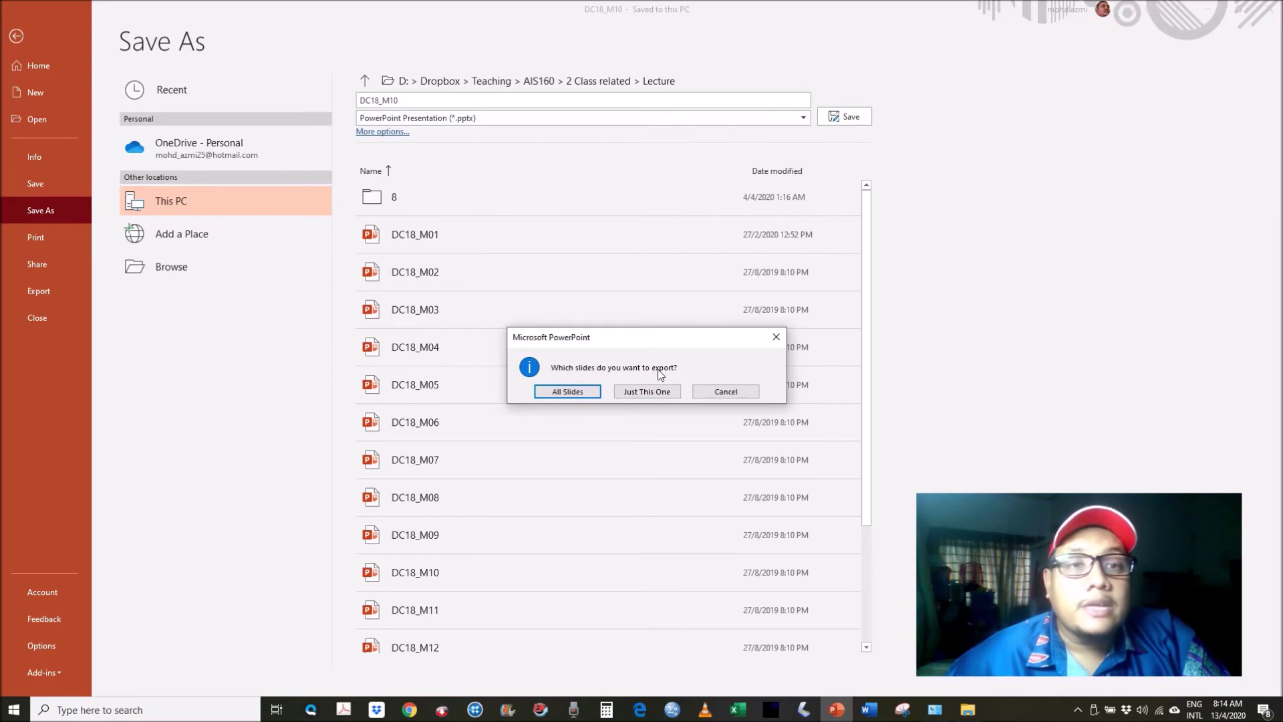
{"action": "left_click", "coordinate": [584, 394]}
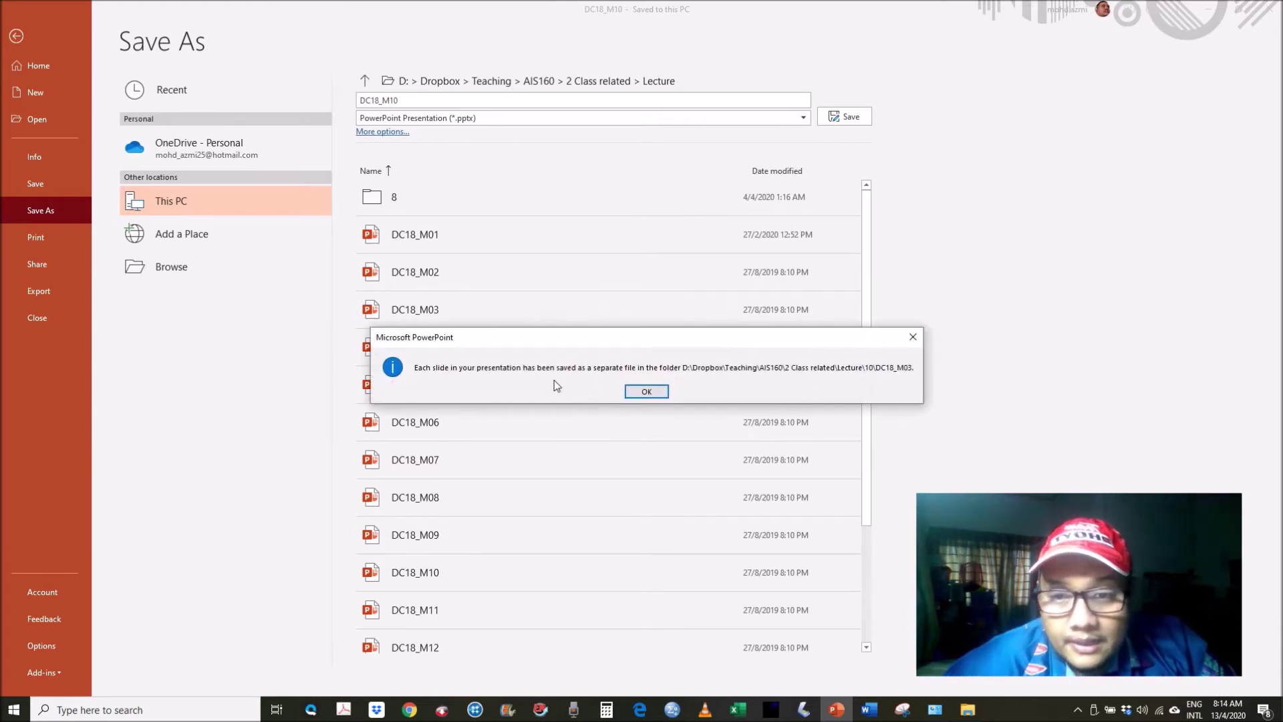
{"action": "left_click", "coordinate": [651, 391]}
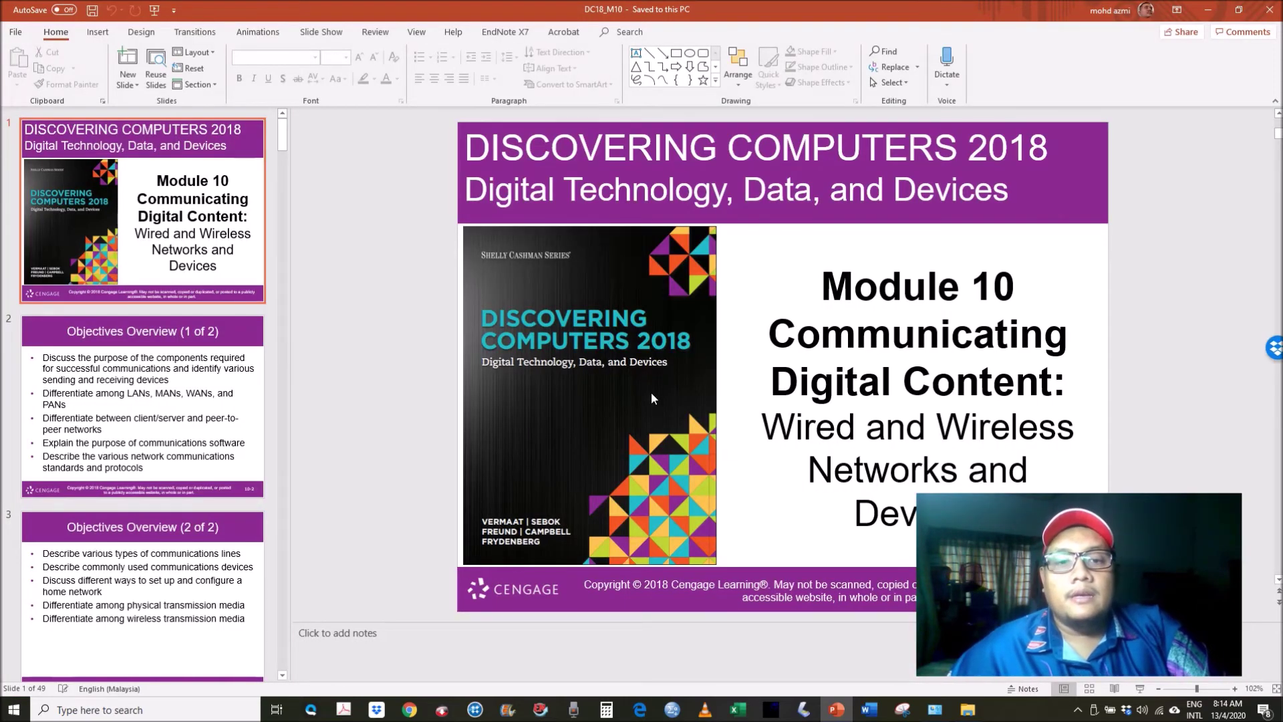
{"action": "left_click", "coordinate": [1213, 16]}
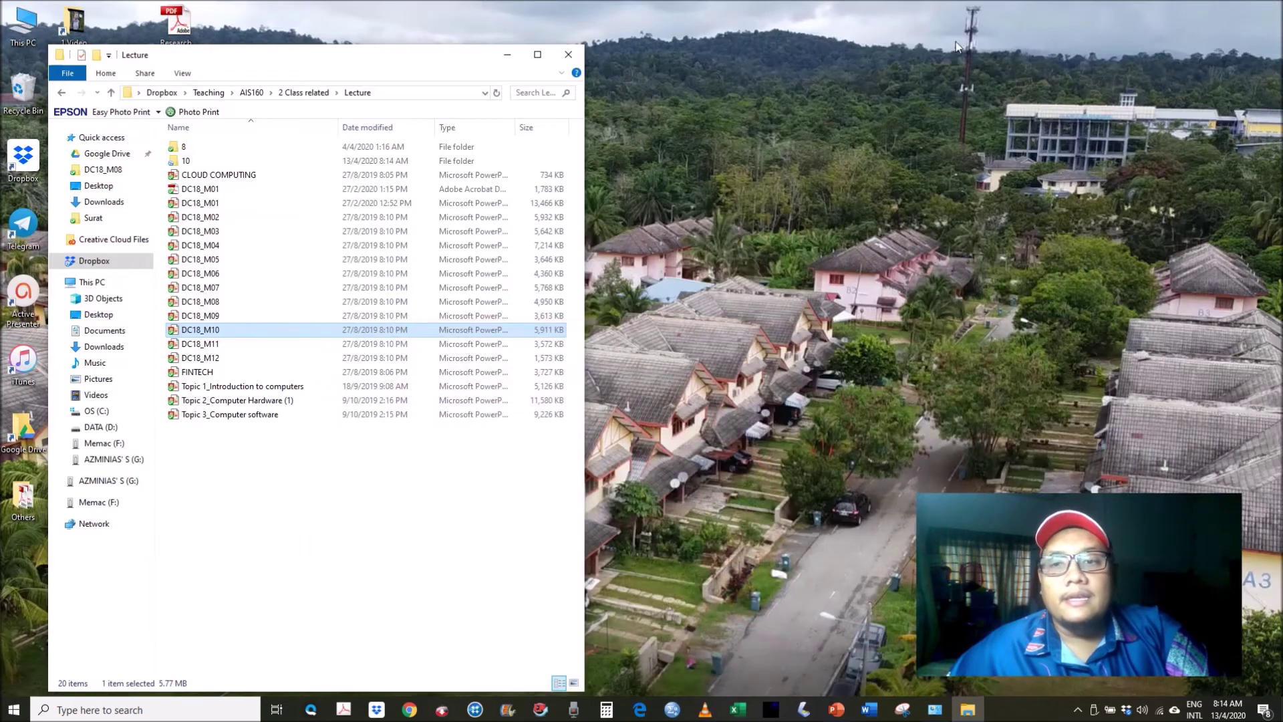
Open folder 10 > DC18_M03 and browse the exported Slide1–Slide49 images, selecting a few slides.
{"action": "double_click", "coordinate": [213, 159]}
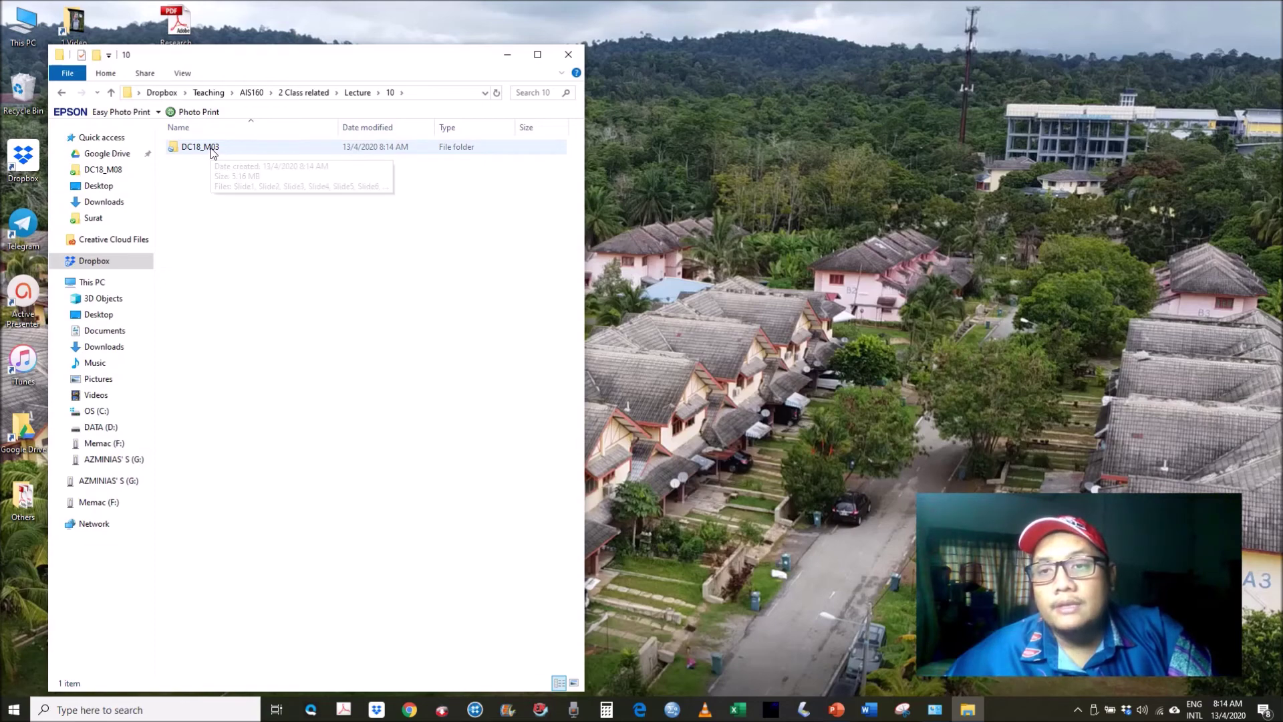
{"action": "mouse_move", "coordinate": [199, 146]}
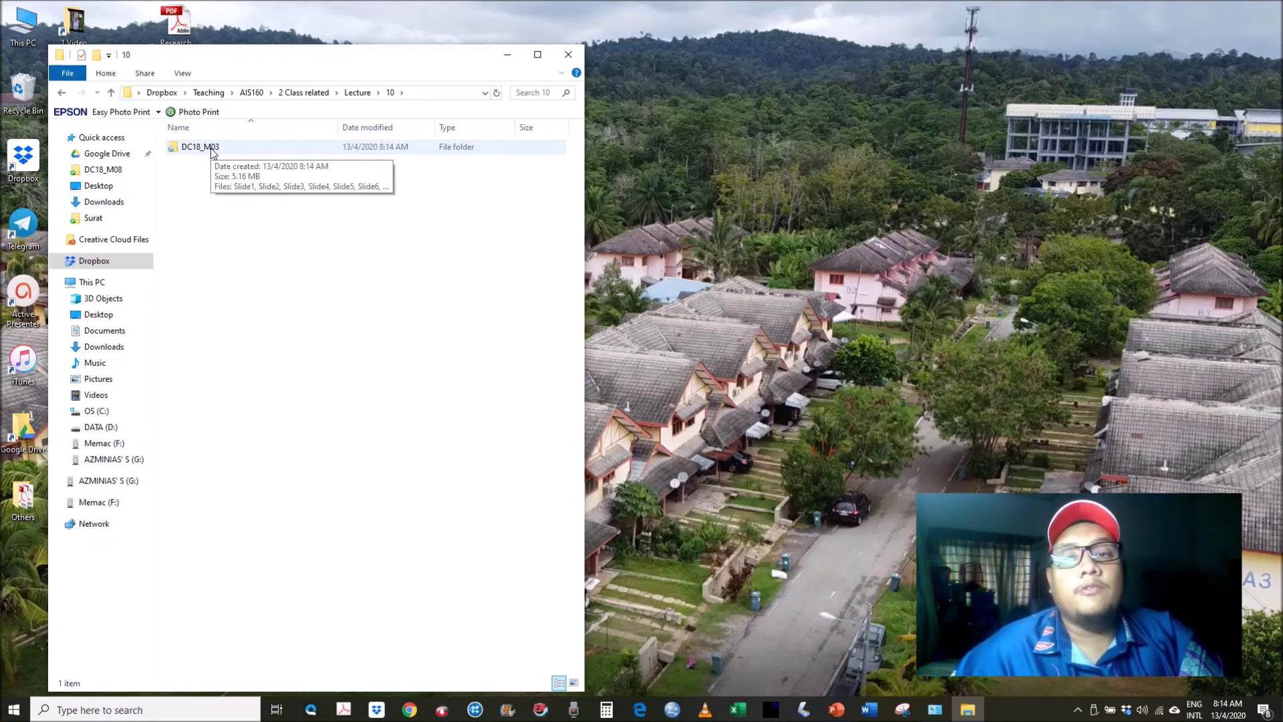
{"action": "double_click", "coordinate": [211, 150]}
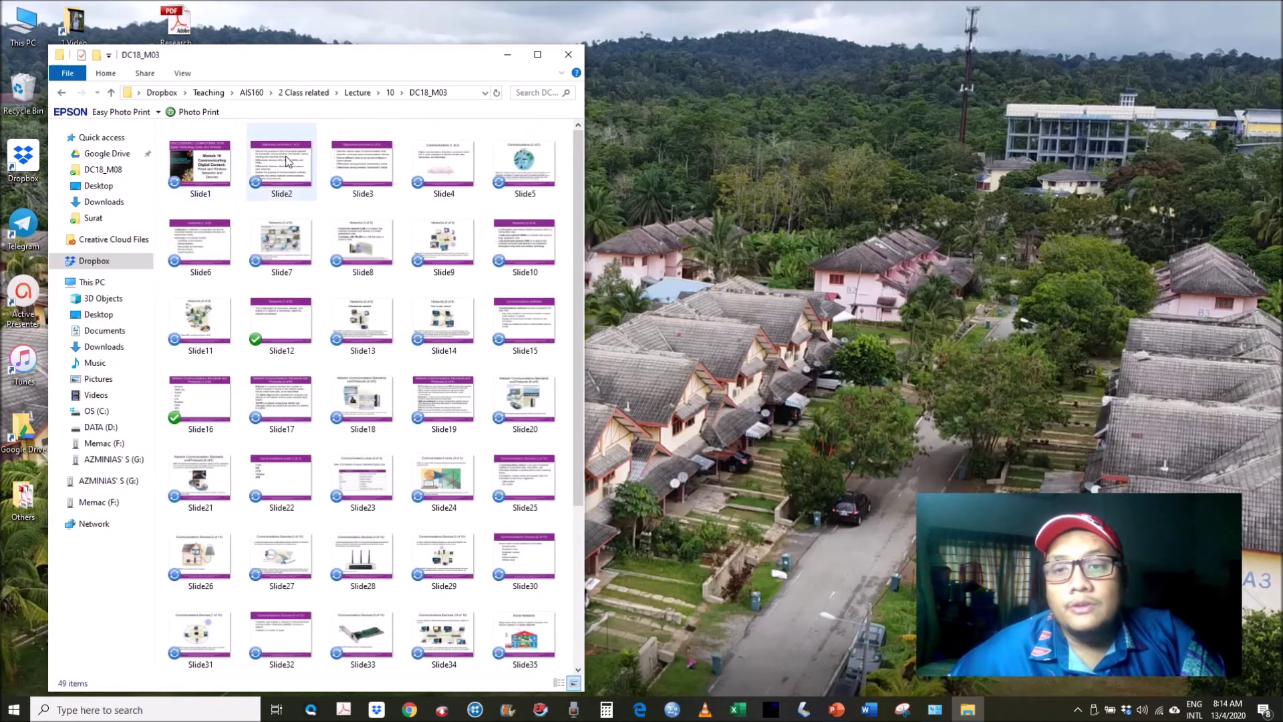
{"action": "scroll", "coordinate": [448, 250], "scroll_direction": "down", "scroll_amount": 3}
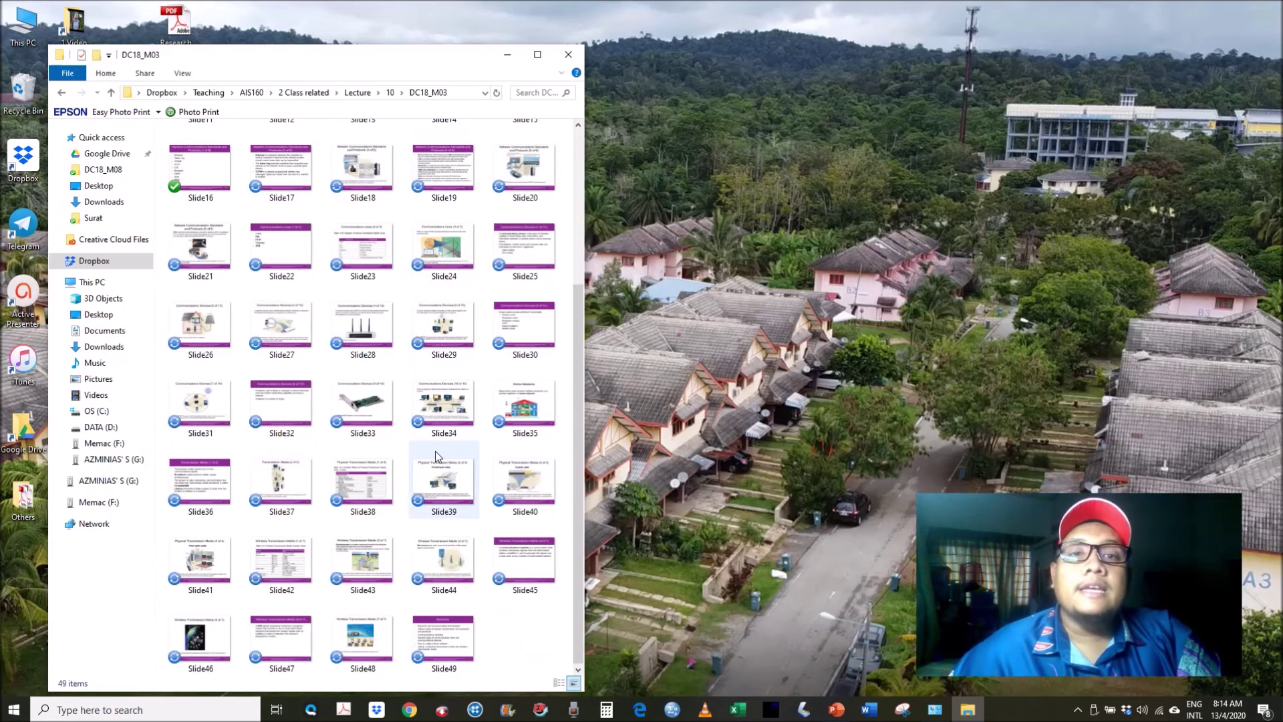
{"action": "scroll", "coordinate": [428, 428], "scroll_direction": "up", "scroll_amount": 3}
{"action": "left_click", "coordinate": [201, 148]}
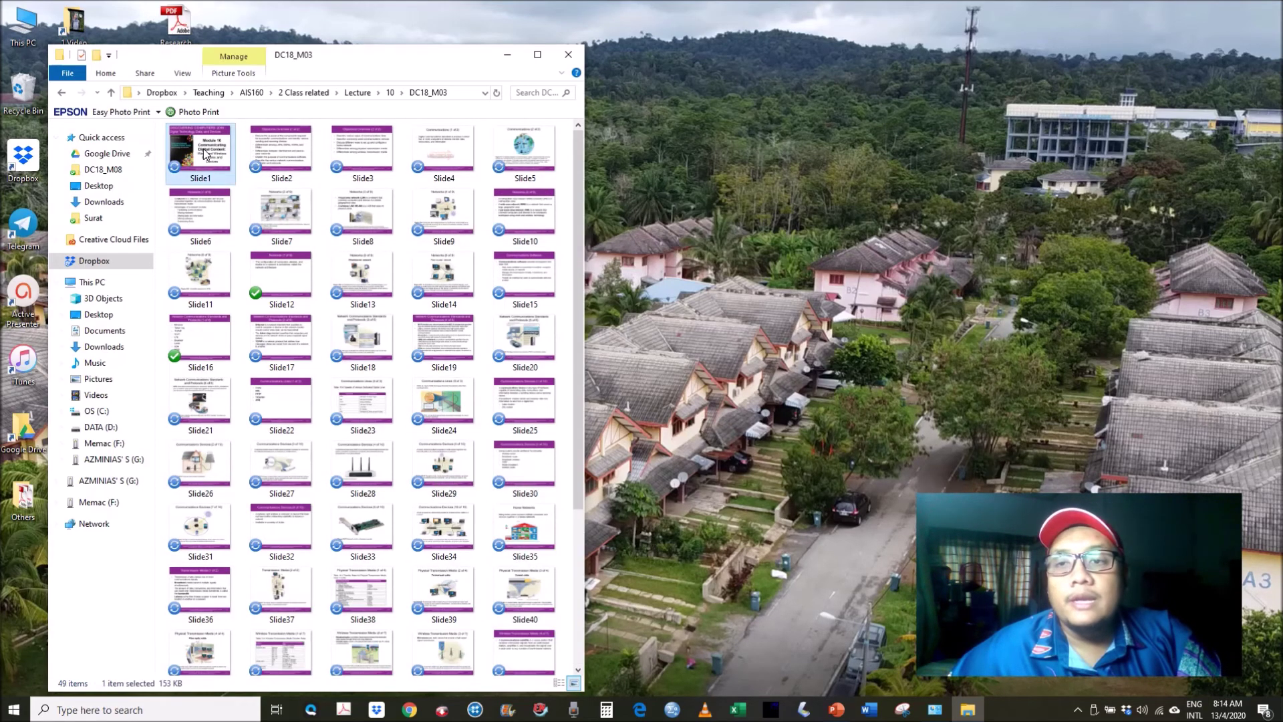
{"action": "left_click", "coordinate": [280, 149]}
{"action": "left_click", "coordinate": [343, 152]}
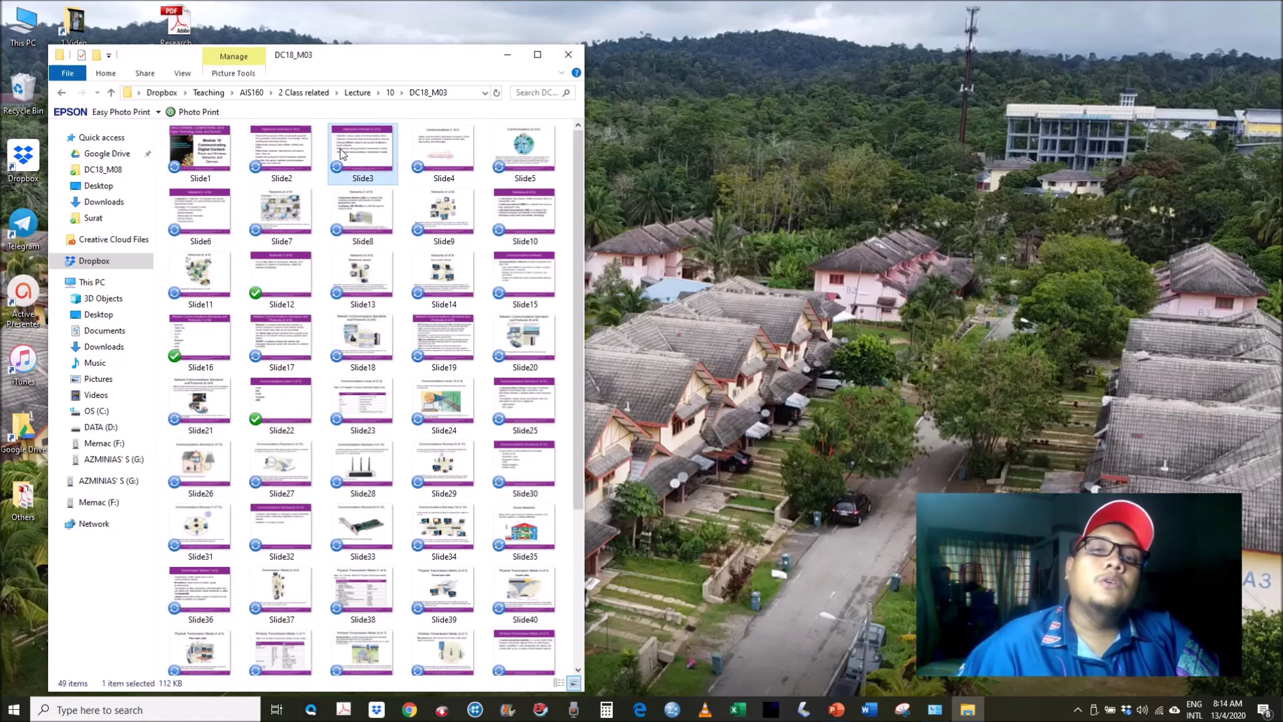